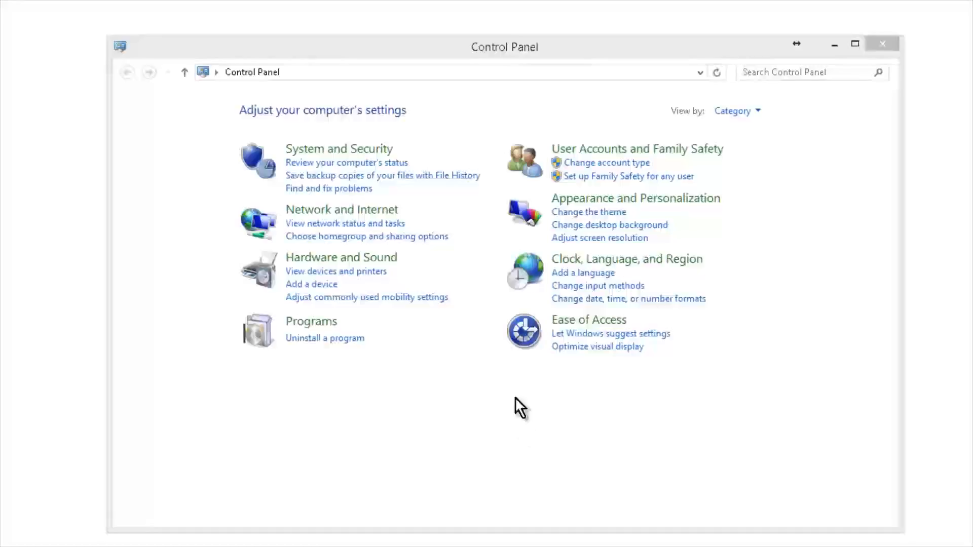
- Open the Performance Options dialog from the advanced system settings under System and Security
left_click(375, 153)
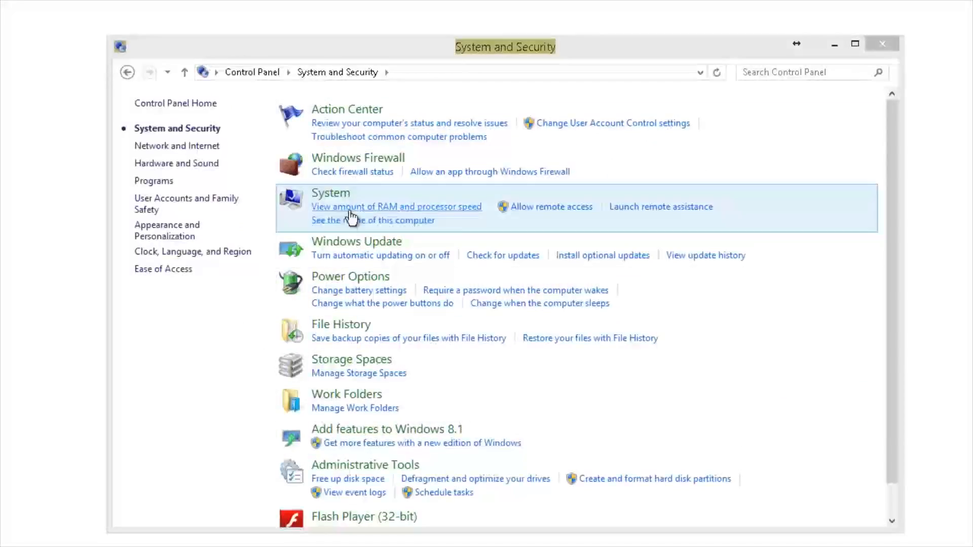
left_click(337, 195)
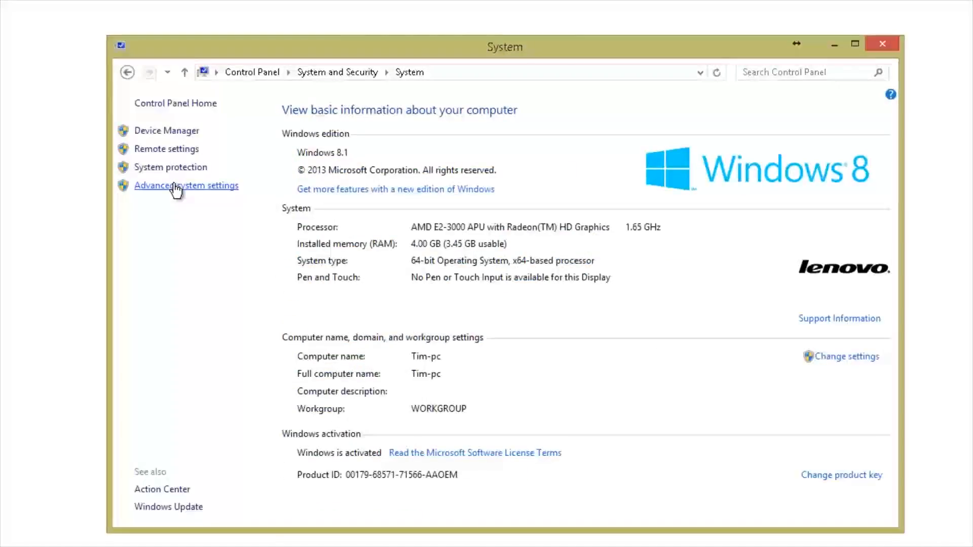
left_click(175, 186)
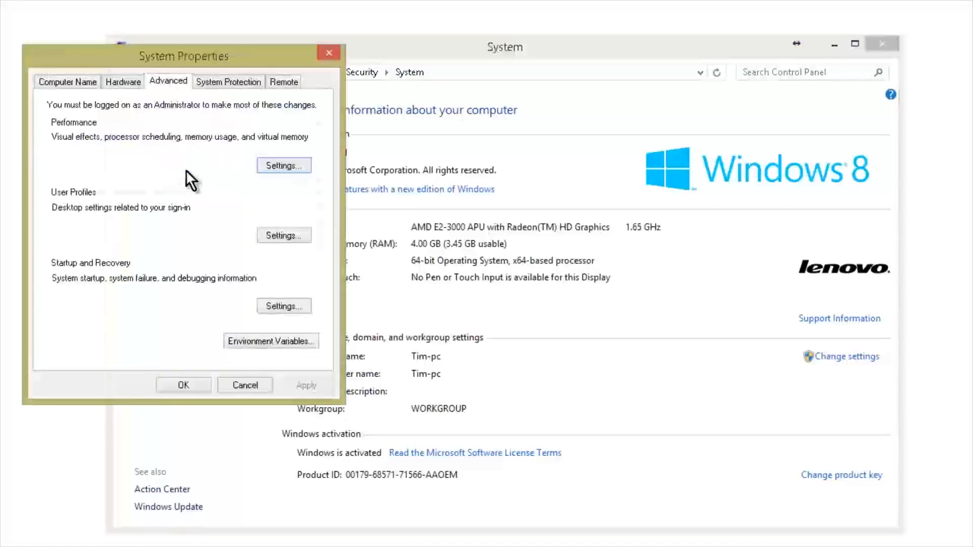
left_click_drag(206, 70, 301, 110)
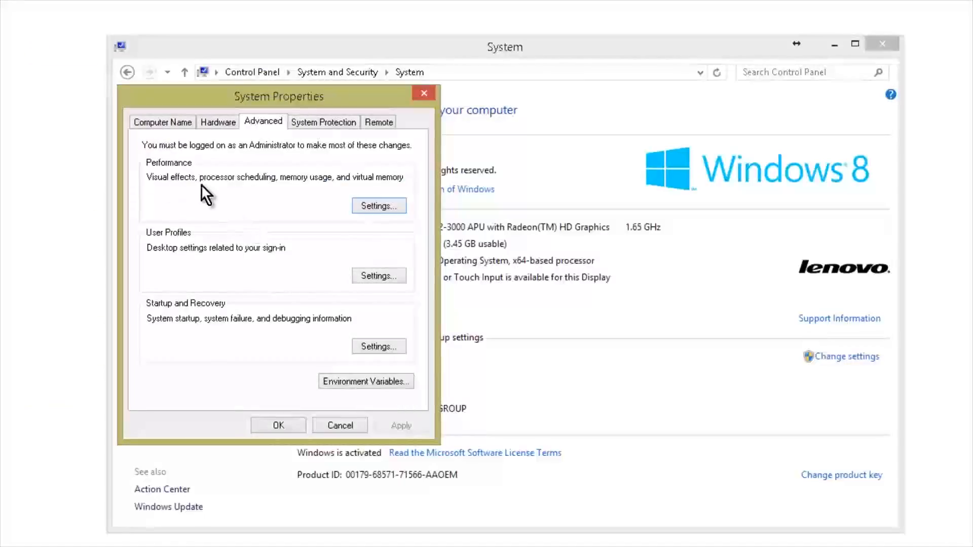
left_click(378, 205)
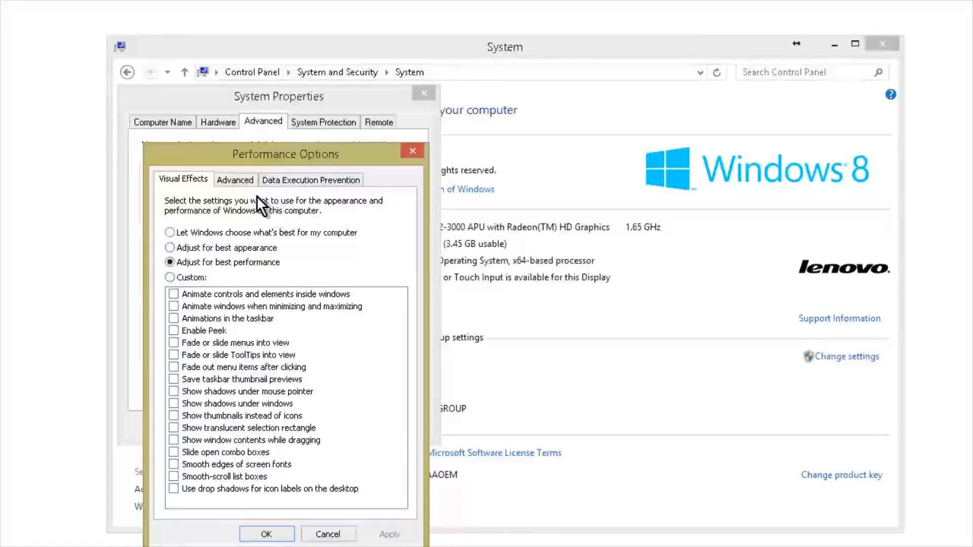
- Review the virtual memory paging file settings for drive C:, then close the system dialogs without saving
left_click(242, 179)
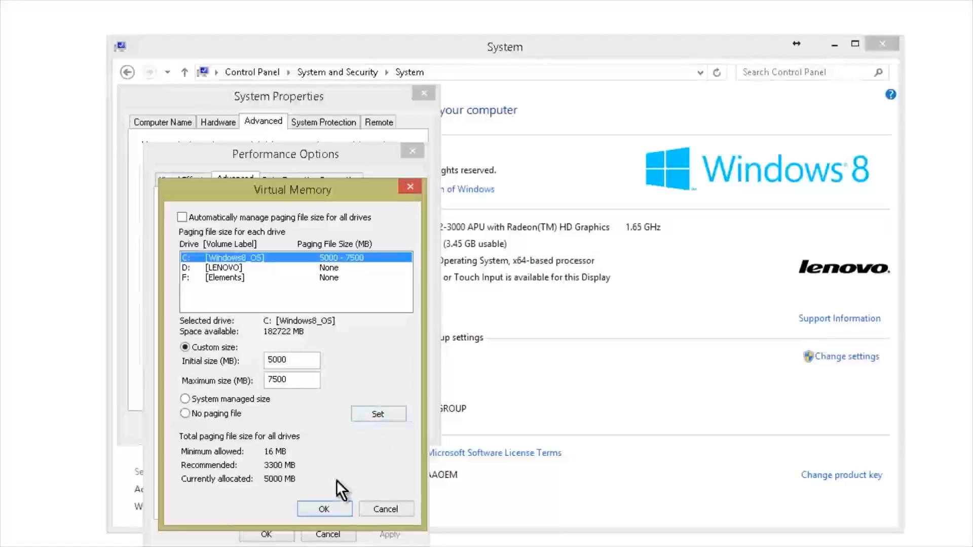
left_click(387, 509)
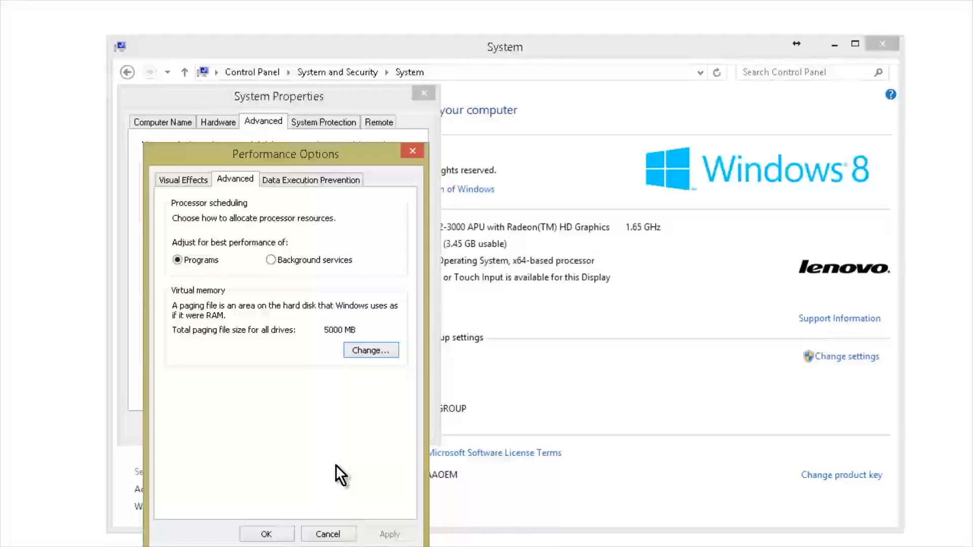
left_click(328, 535)
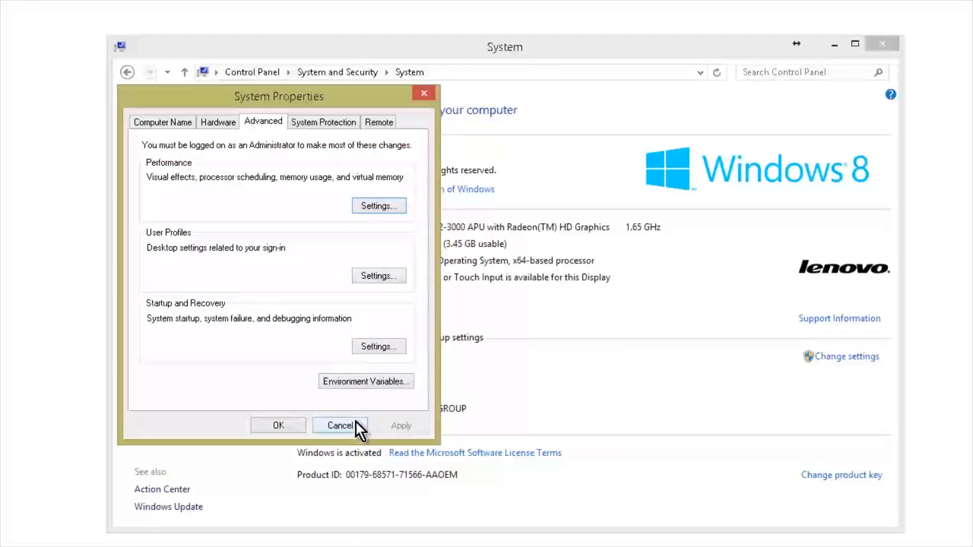
left_click(340, 424)
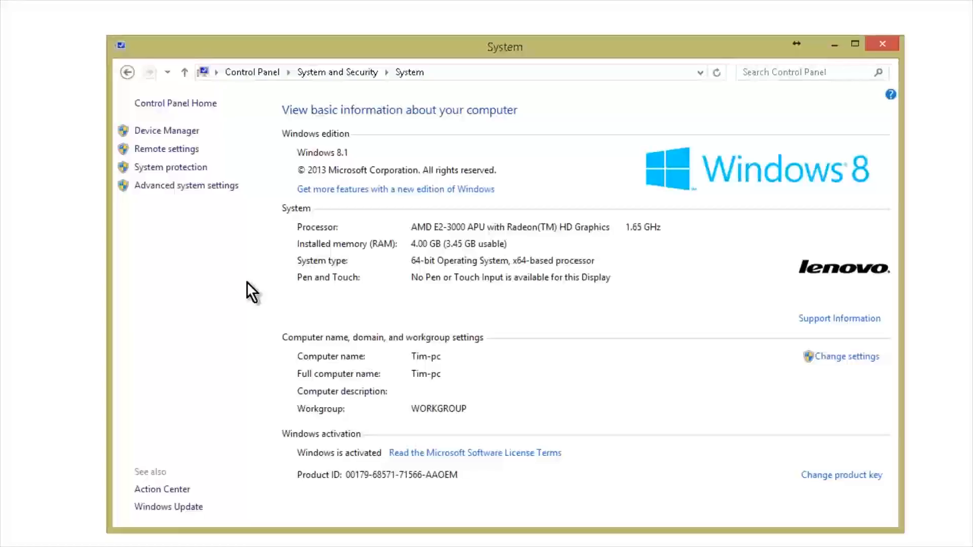
- Launch System Configuration by running the command msconfig
key("super+r")
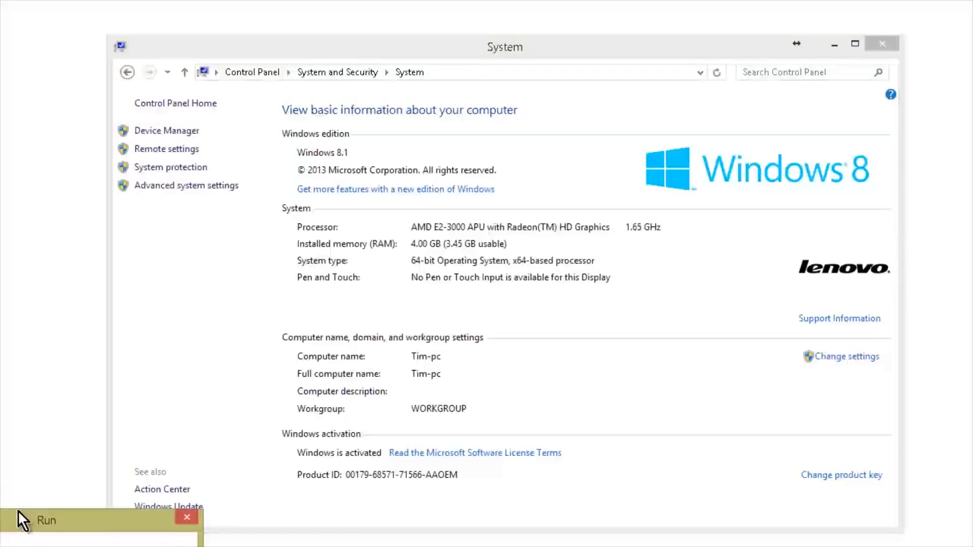
left_click_drag(34, 516, 334, 326)
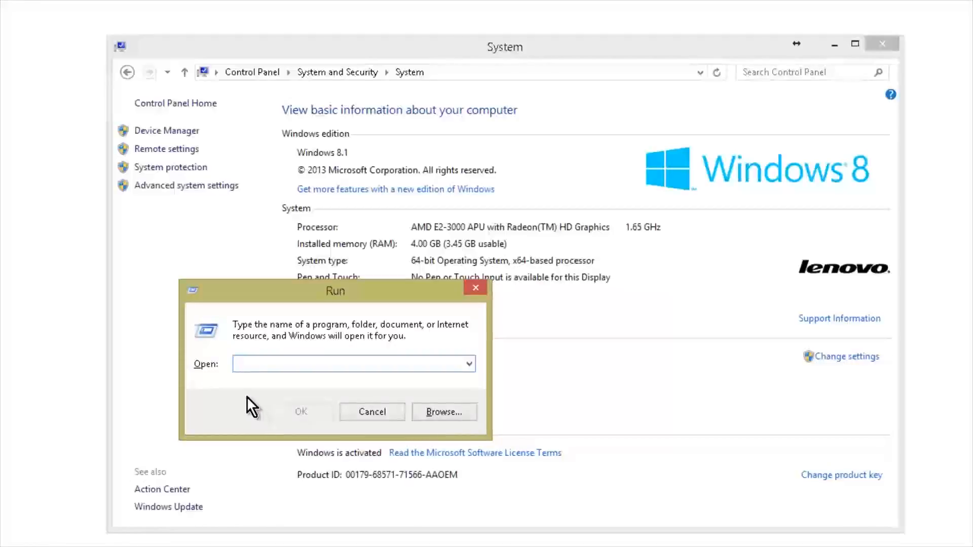
left_click_drag(333, 294, 422, 202)
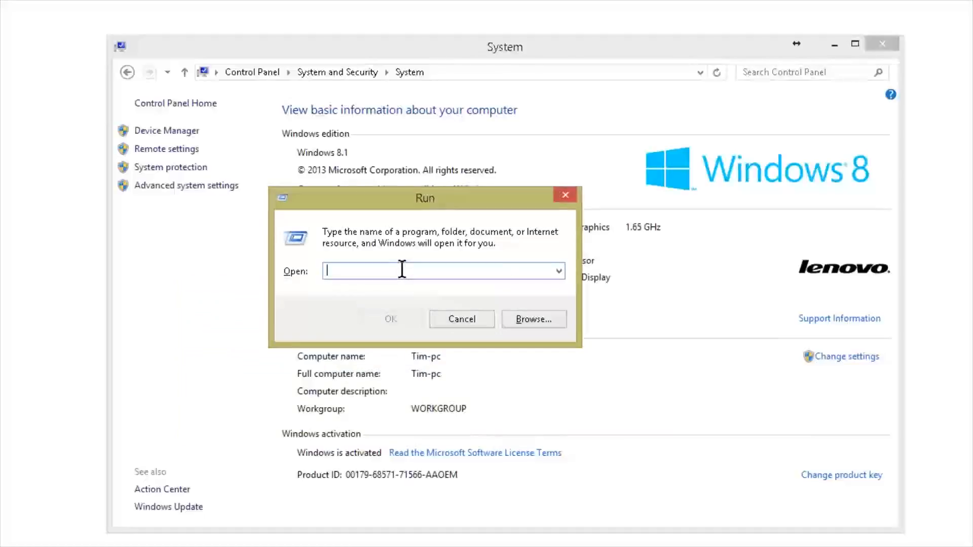
type("m")
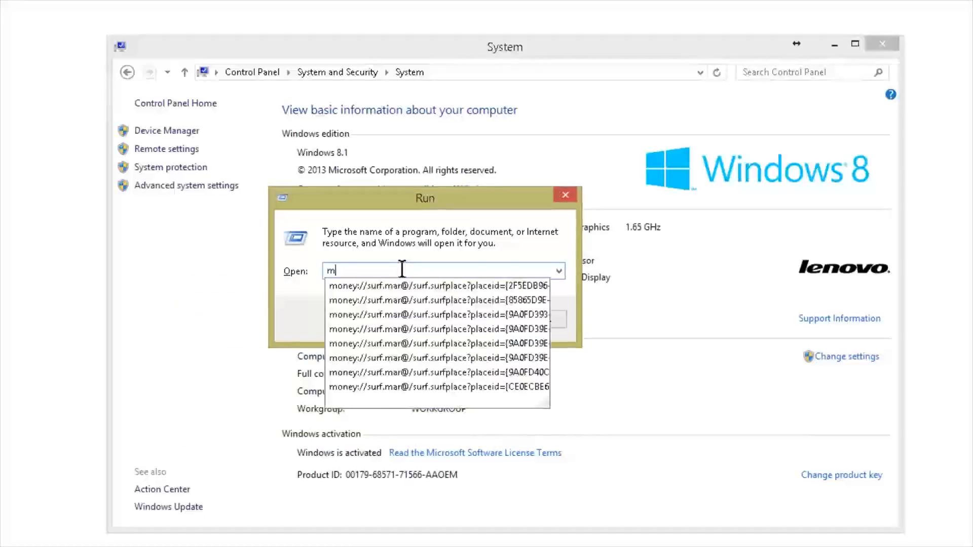
type("scon")
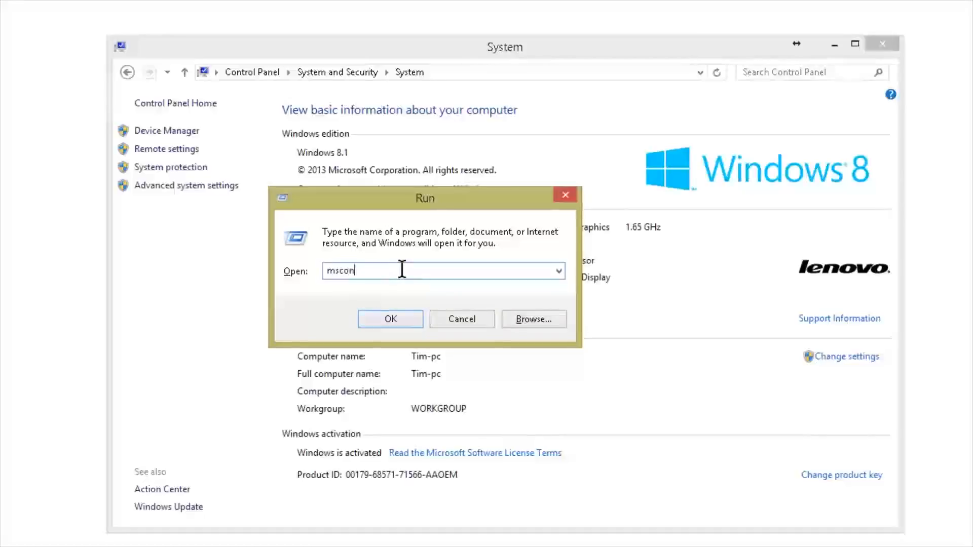
type("fig")
key("Return")
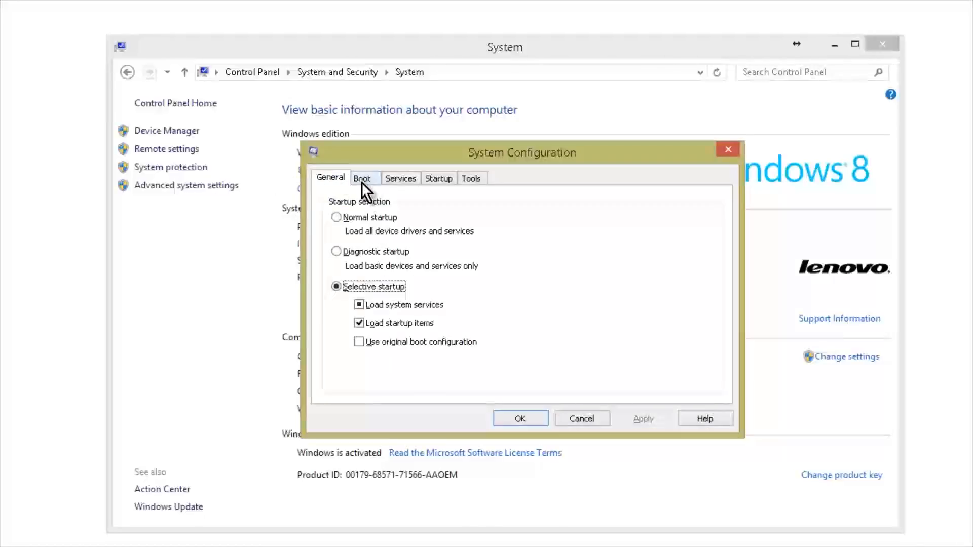
- Select 2 as the number of processors in the advanced boot options, then discard the change
left_click(366, 179)
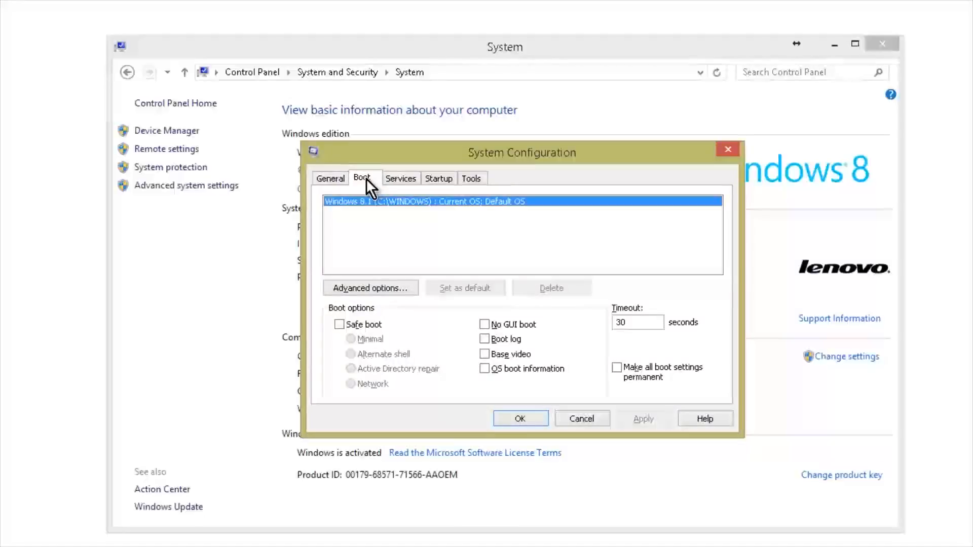
left_click(385, 286)
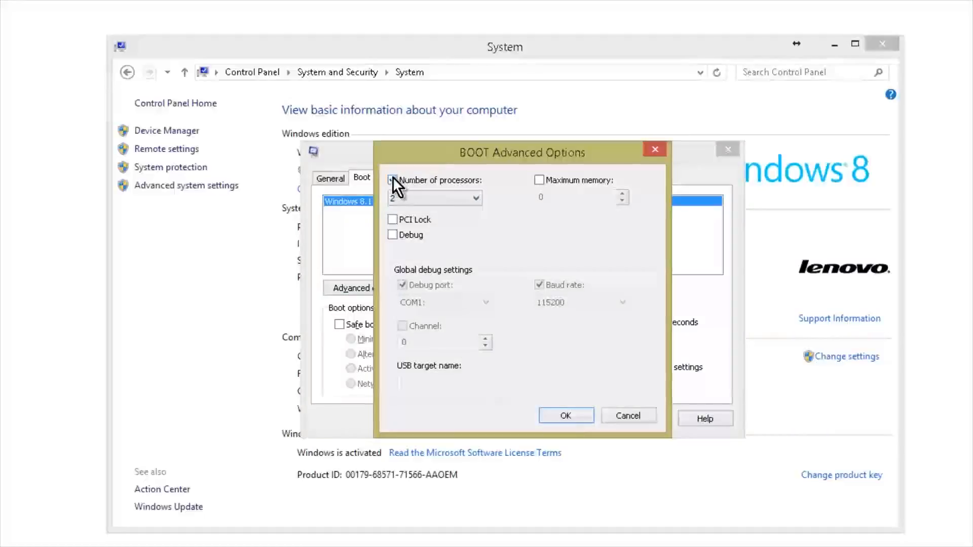
left_click(474, 198)
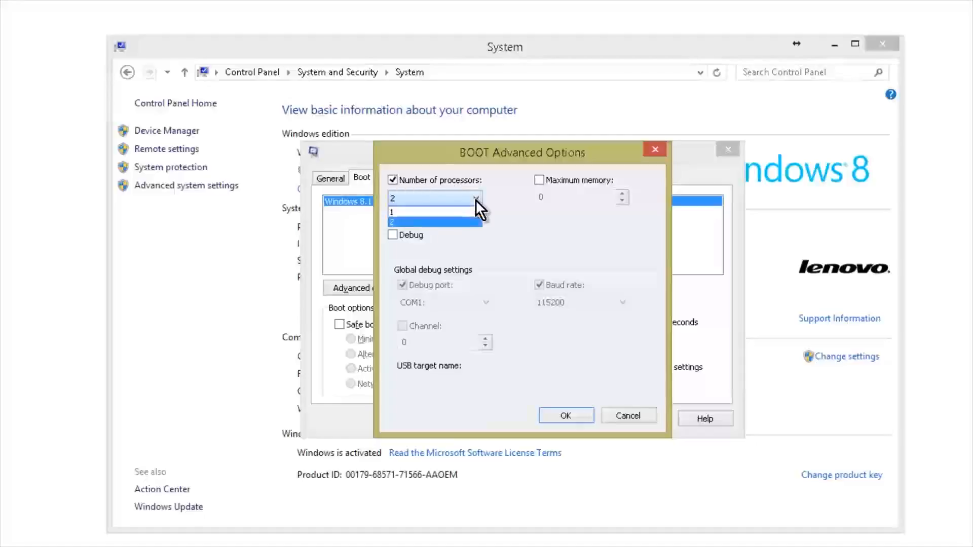
left_click(437, 222)
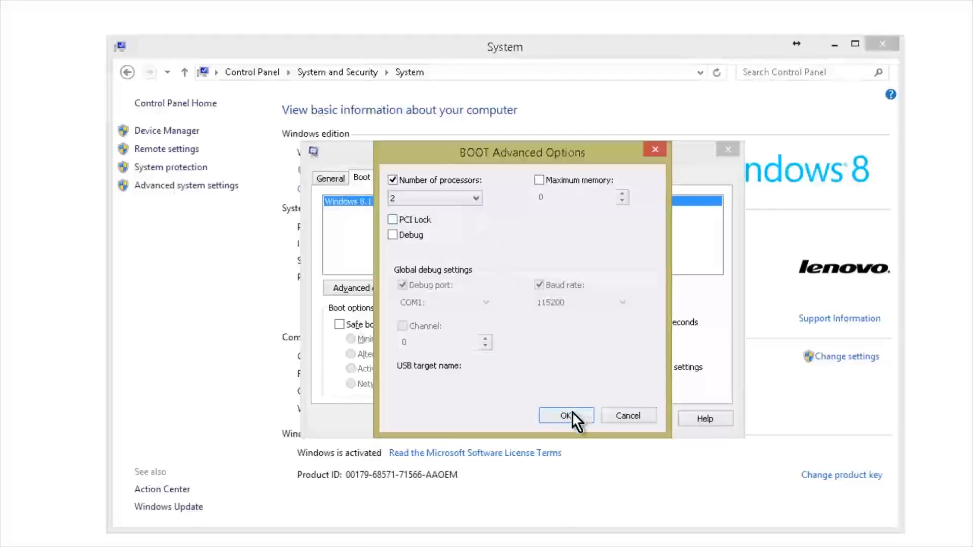
left_click(629, 416)
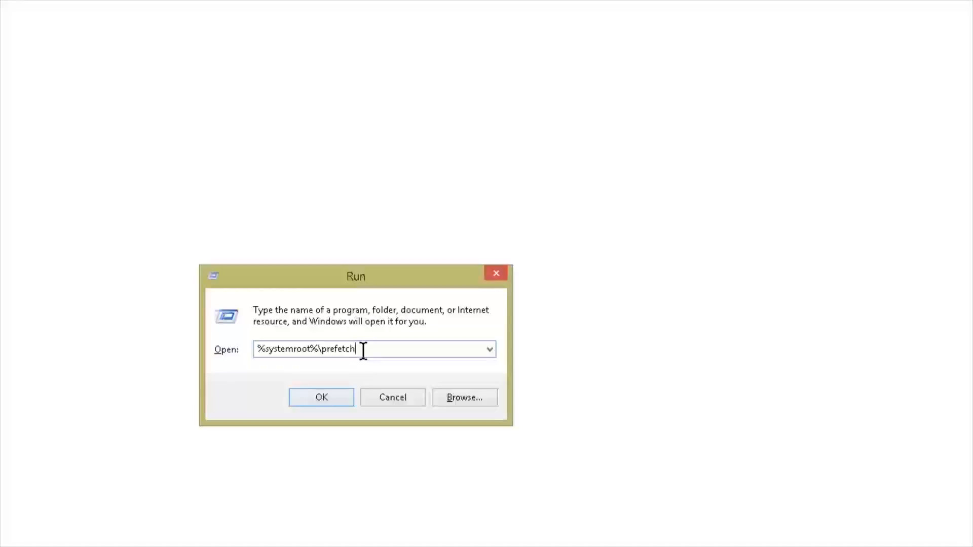
- Run %systemroot%\prefetch and delete everything in the prefetch folder
left_click(329, 397)
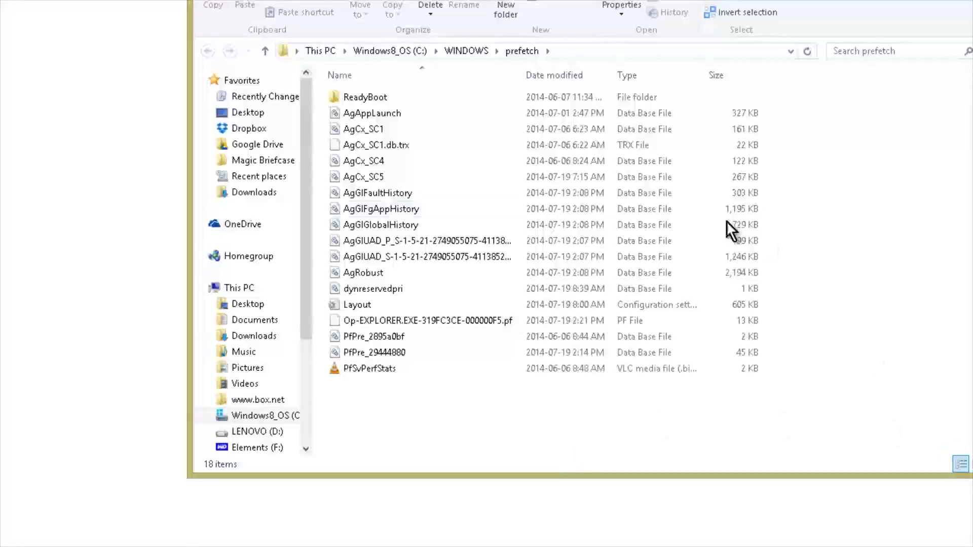
left_click(369, 94)
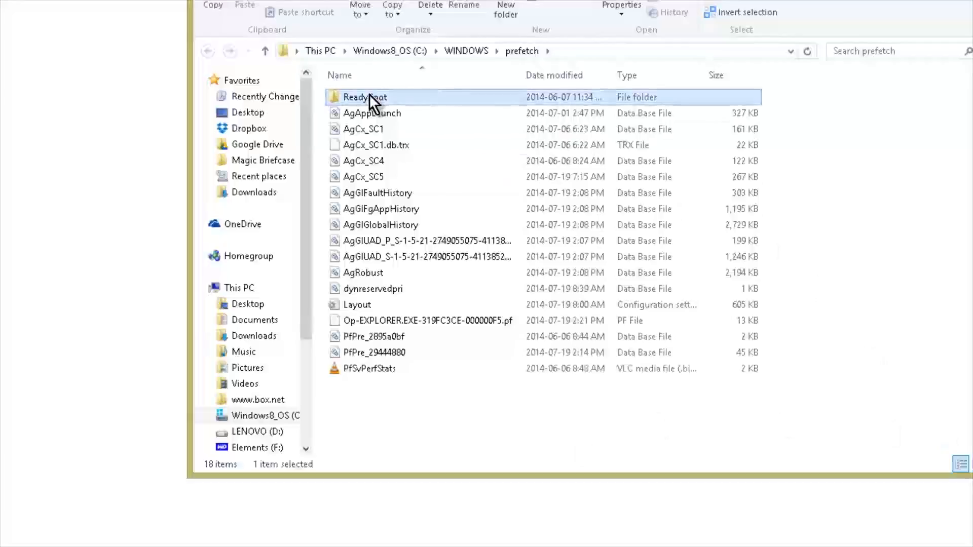
key("ctrl+a")
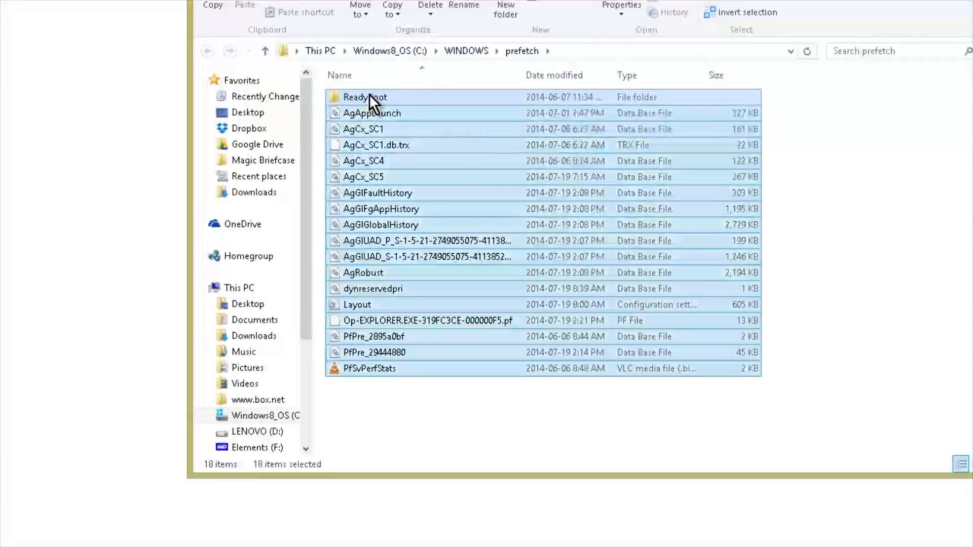
key("Delete")
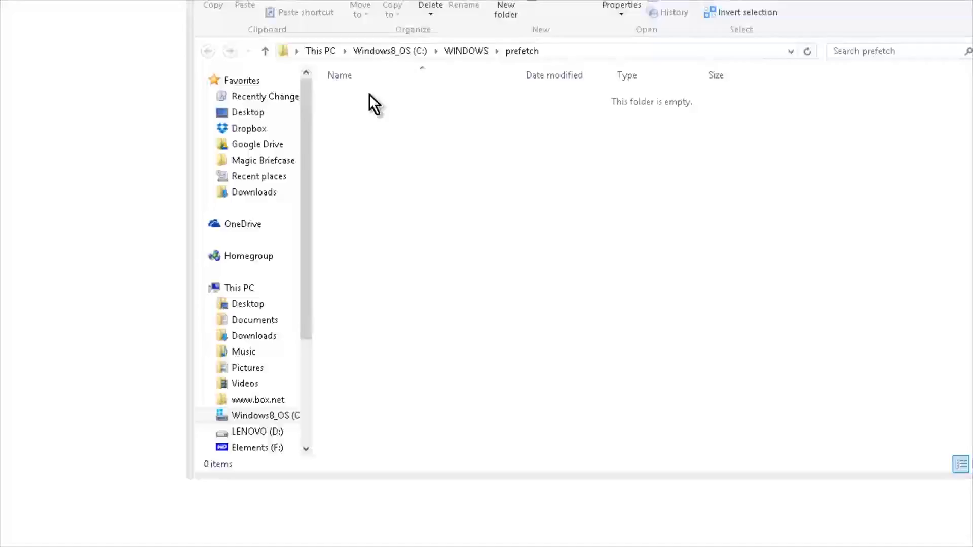
- Open the Temp folder inside the Windows folder on drive C:, granting permanent access to it
left_click(401, 49)
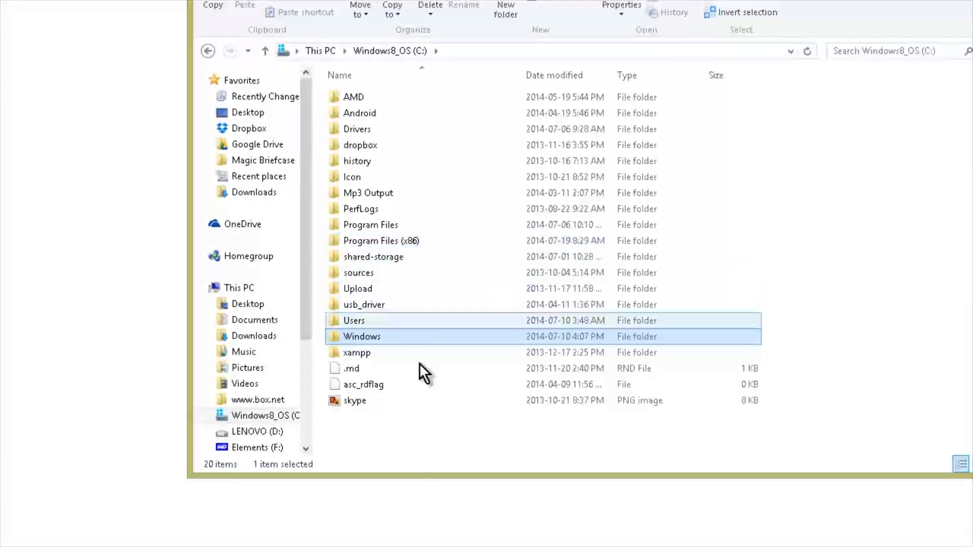
double_click(403, 336)
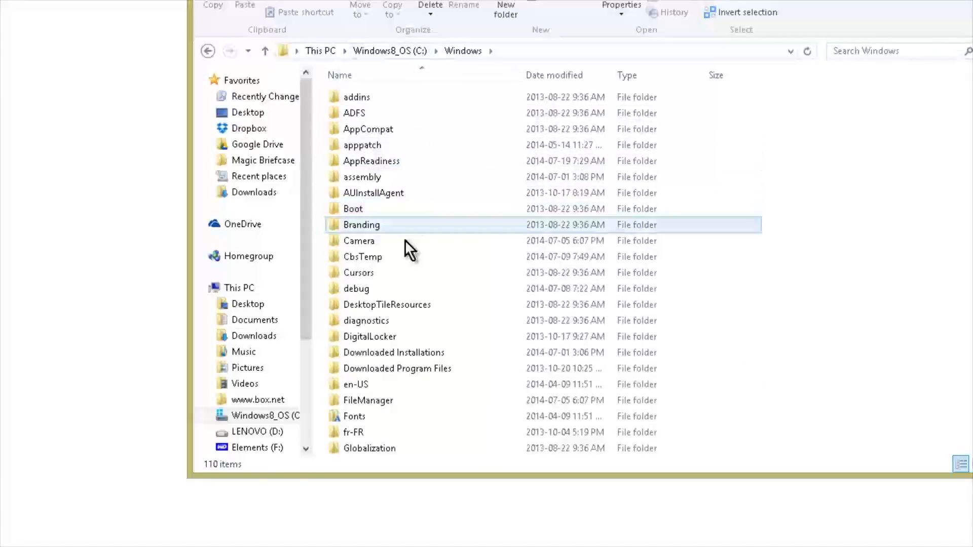
scroll(406, 241, "down", 3)
scroll(415, 245, "down", 10)
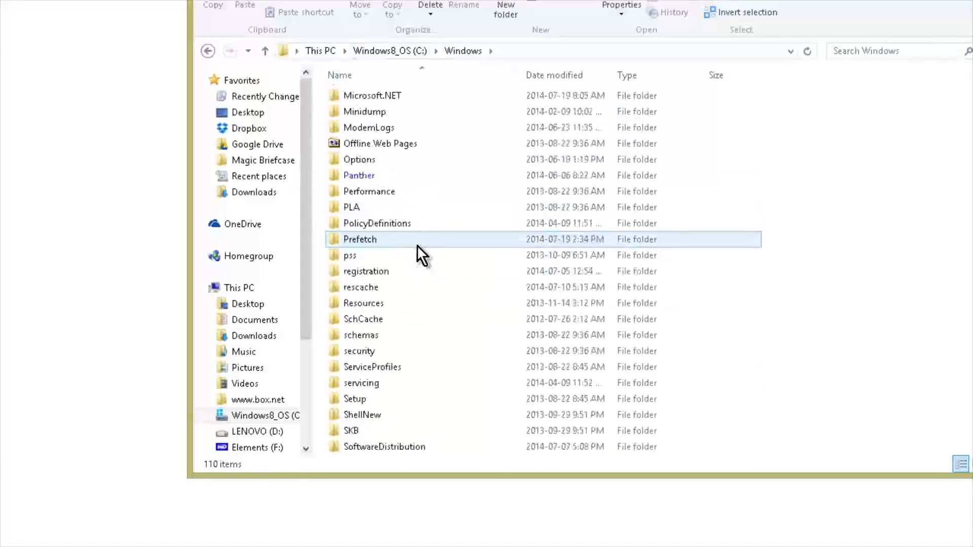
scroll(417, 247, "down", 6)
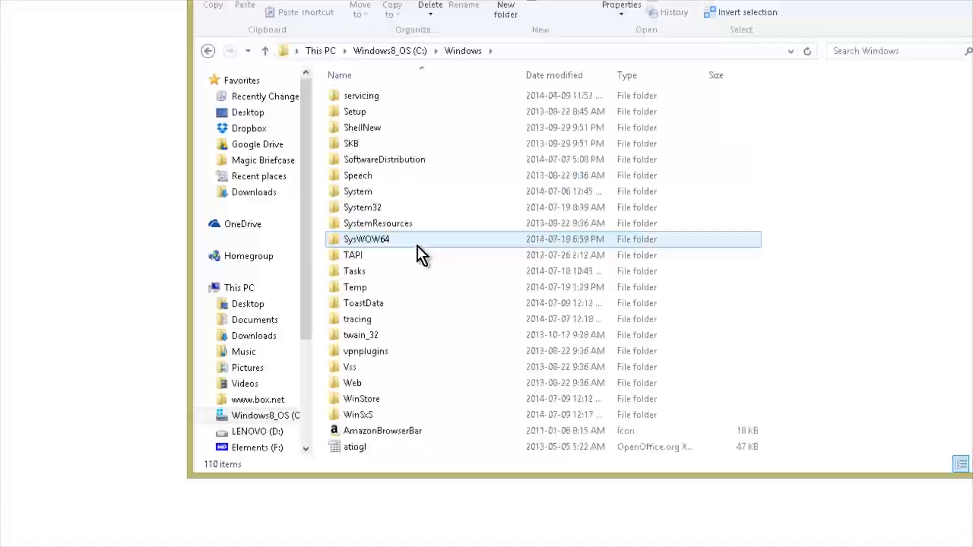
left_click(419, 240)
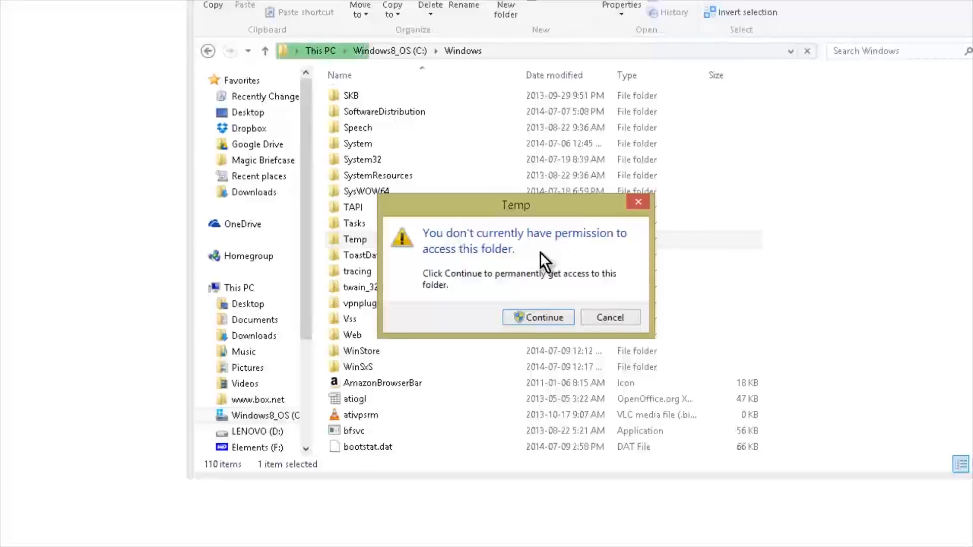
left_click(538, 316)
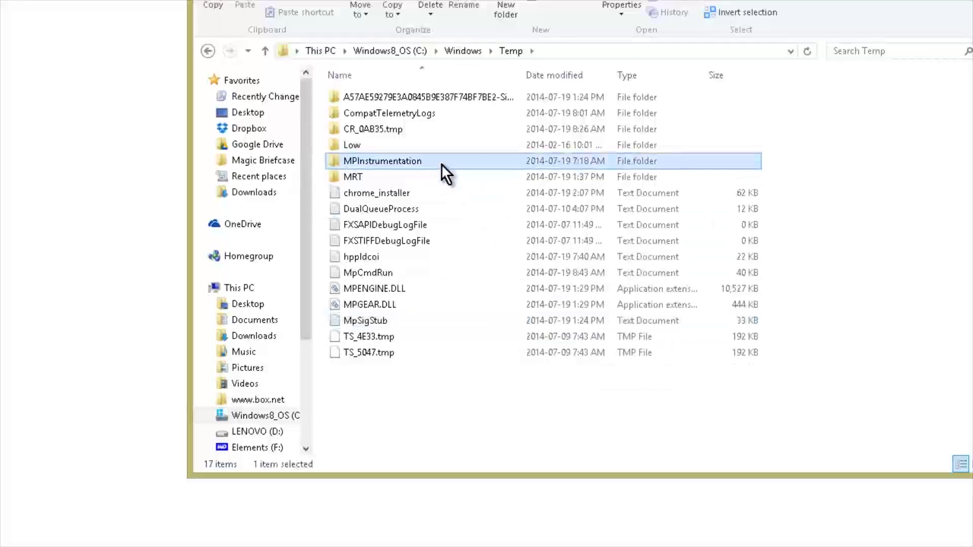
- Delete all items in the Windows Temp folder with administrator permission, skipping every item that is in use
key("ctrl+a")
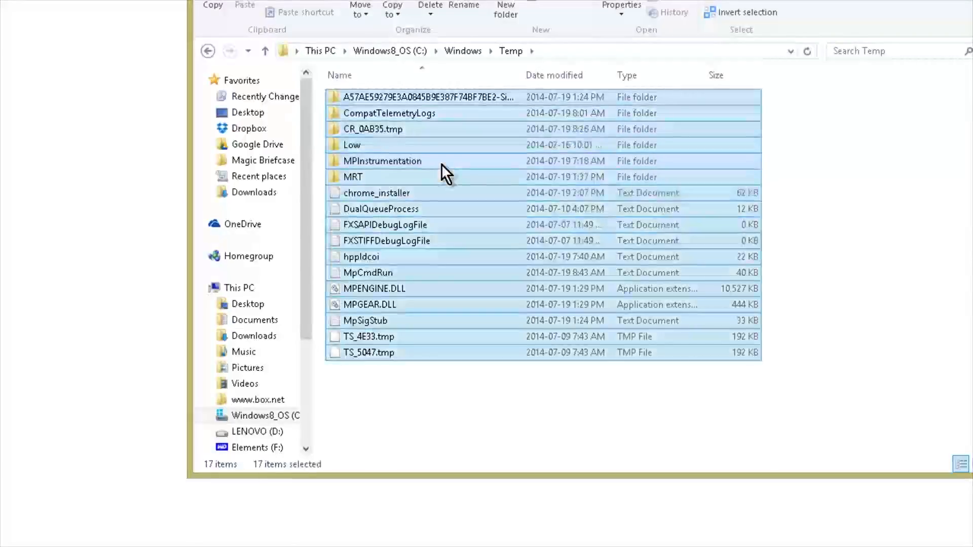
key("Delete")
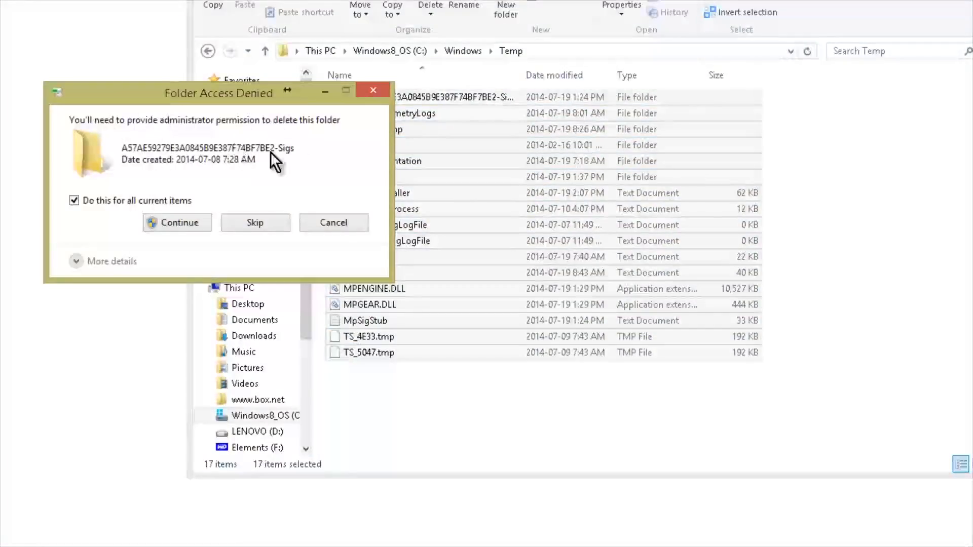
left_click(195, 223)
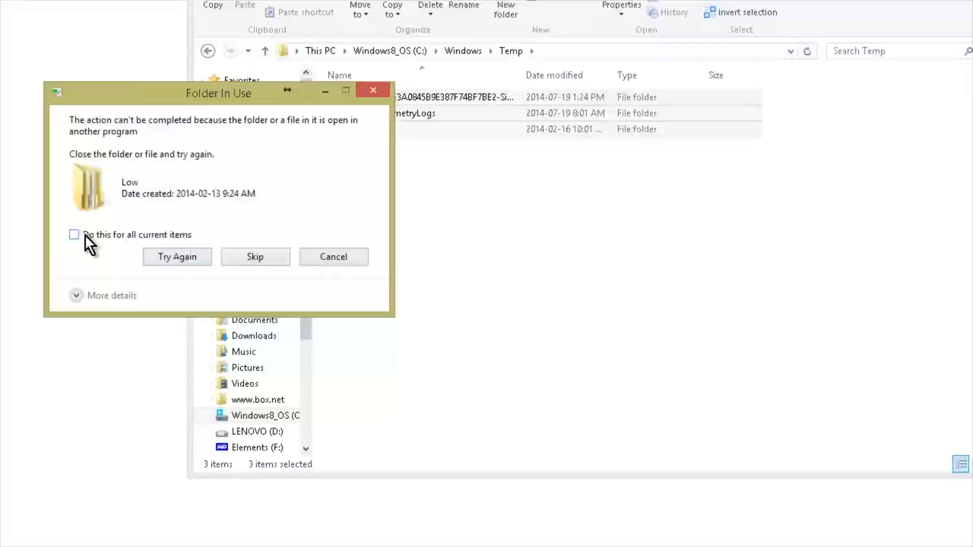
left_click(152, 256)
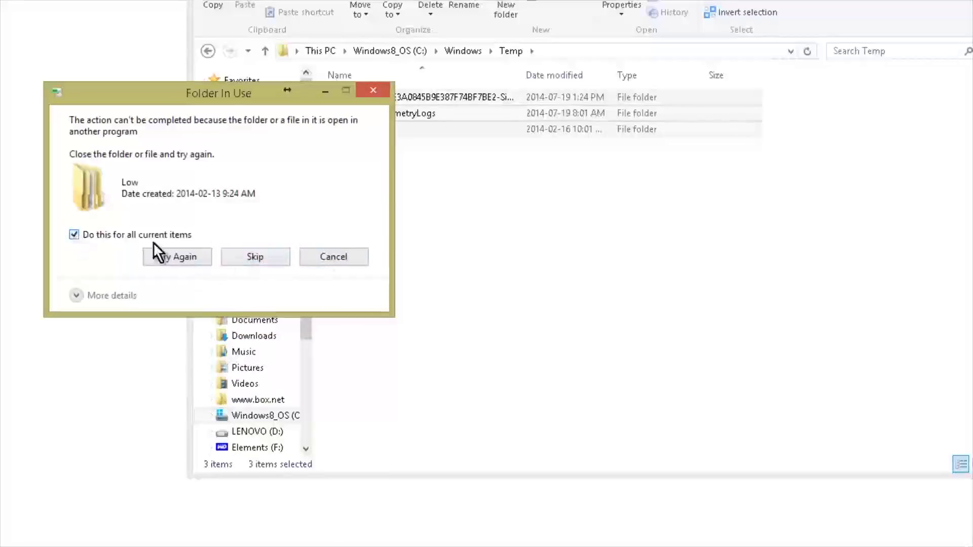
left_click(275, 255)
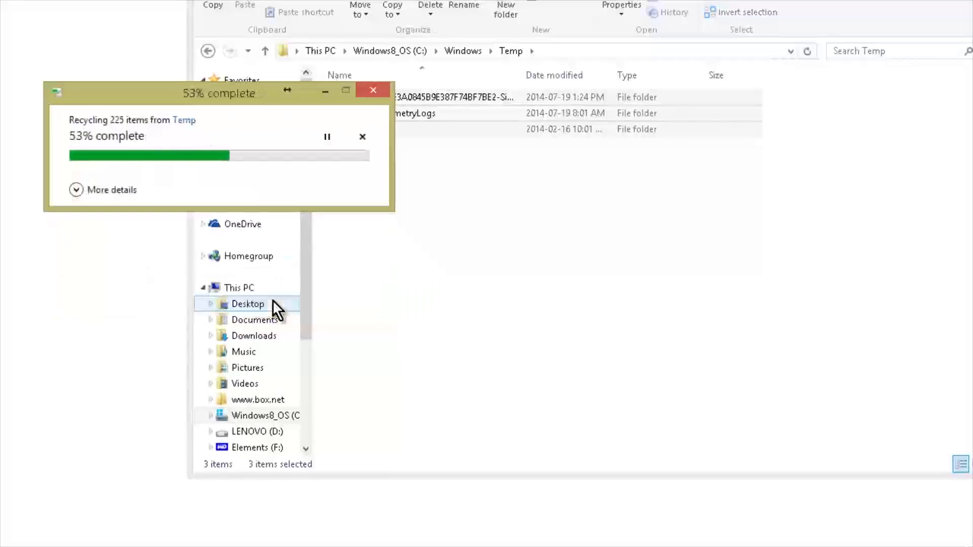